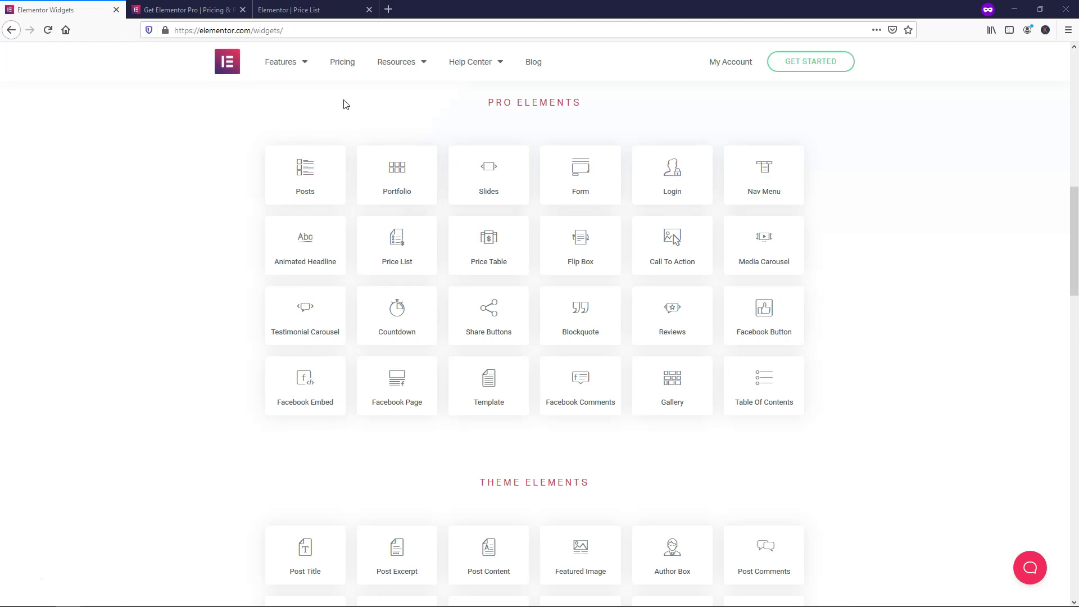
# Browse through the list of Elementor features.
pyautogui.click(309, 65)
pyautogui.scroll(8, 896, 244)
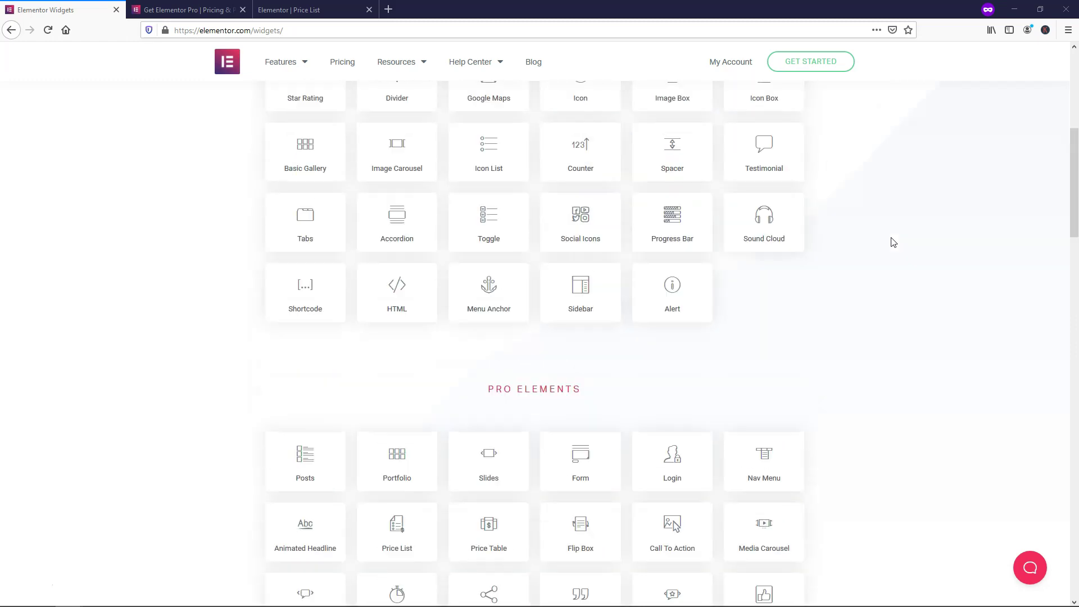
pyautogui.scroll(-8, 894, 242)
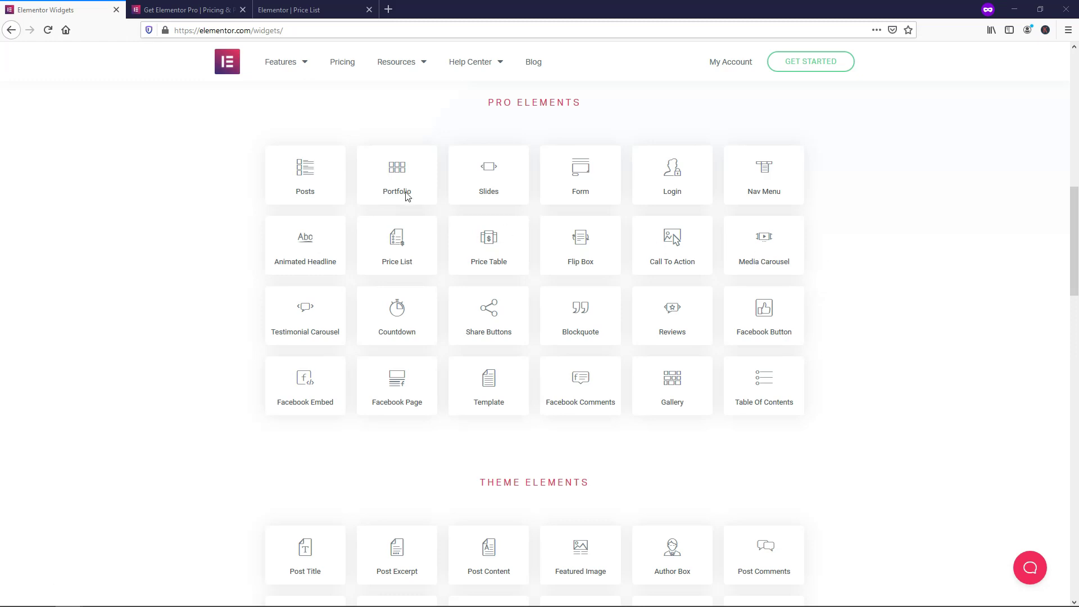
# Review the Elementor Pro plans: Personal $49, Plus $99 and Expert $199 per year.
pyautogui.click(225, 10)
pyautogui.scroll(-5, 838, 304)
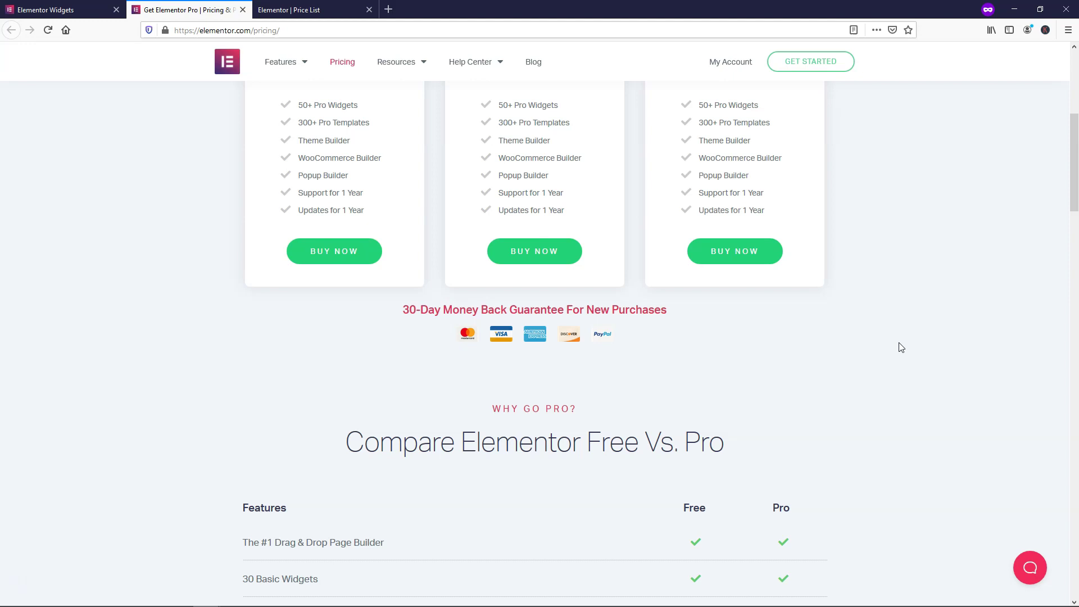
pyautogui.scroll(2, 900, 347)
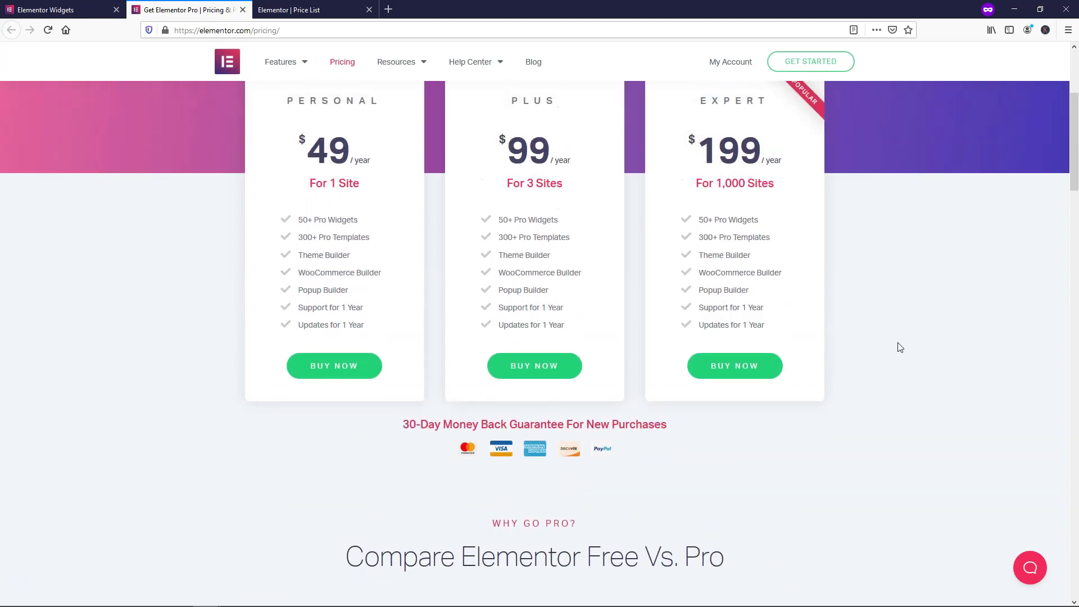
pyautogui.scroll(1, 832, 302)
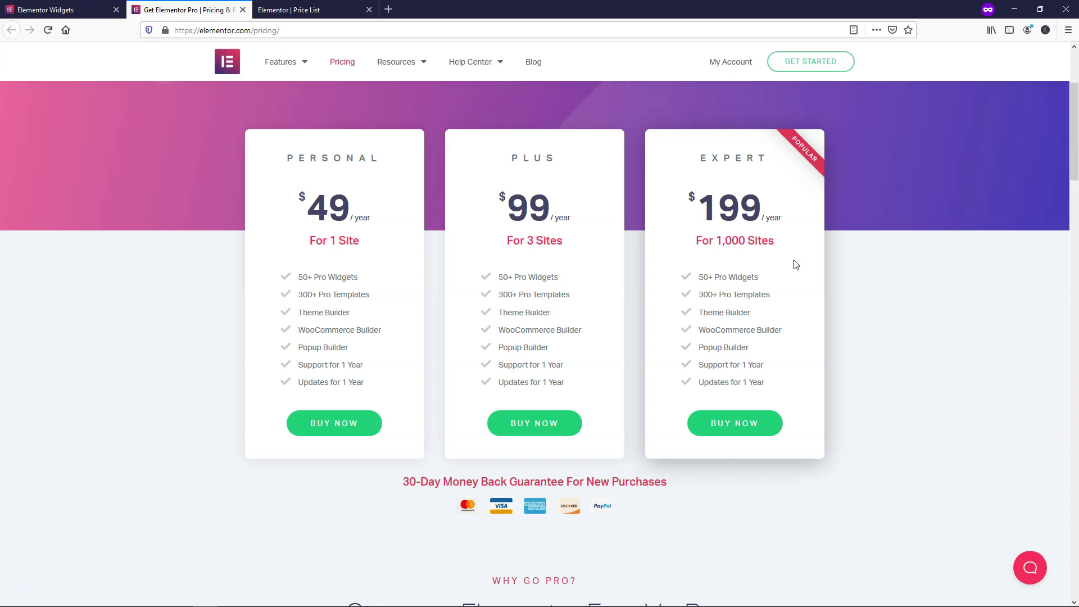
# Return to the Price List editor and scroll the canvas to just below the restaurant hero.
pyautogui.click(315, 9)
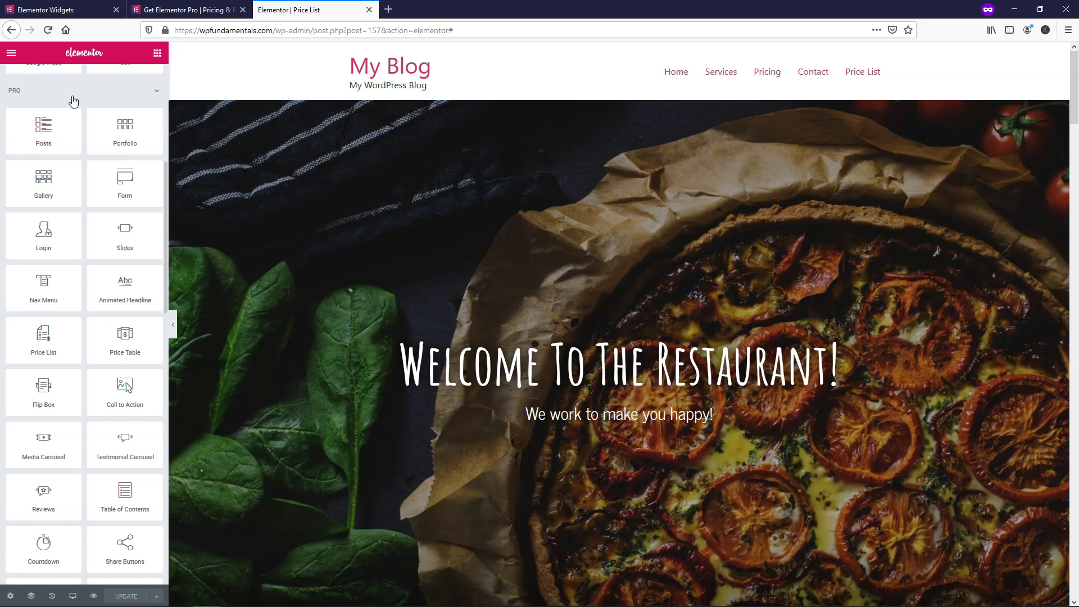
pyautogui.scroll(-3, 63, 124)
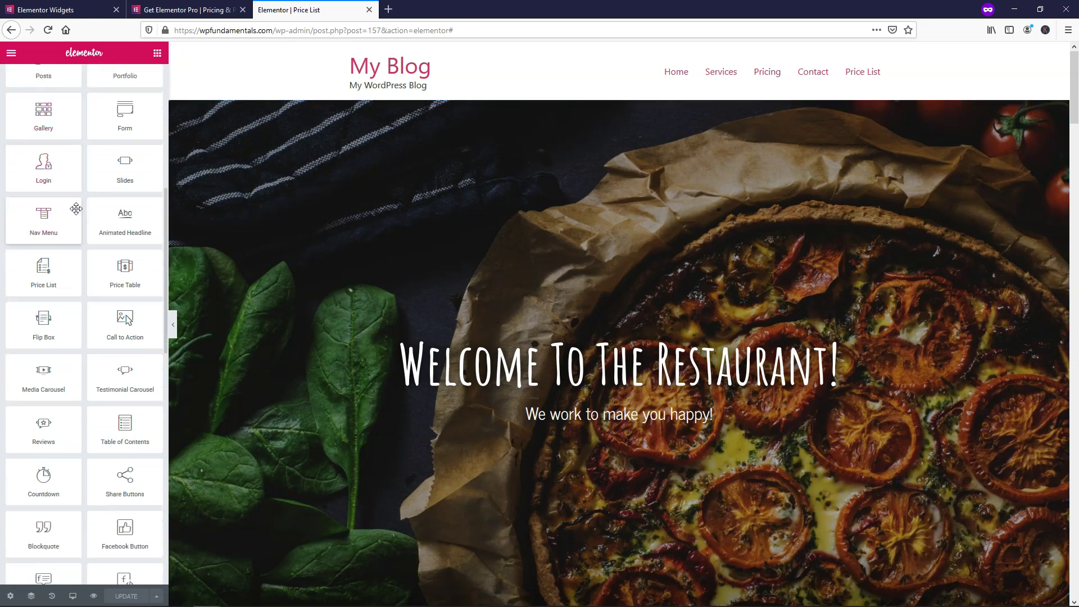
pyautogui.scroll(9, 76, 215)
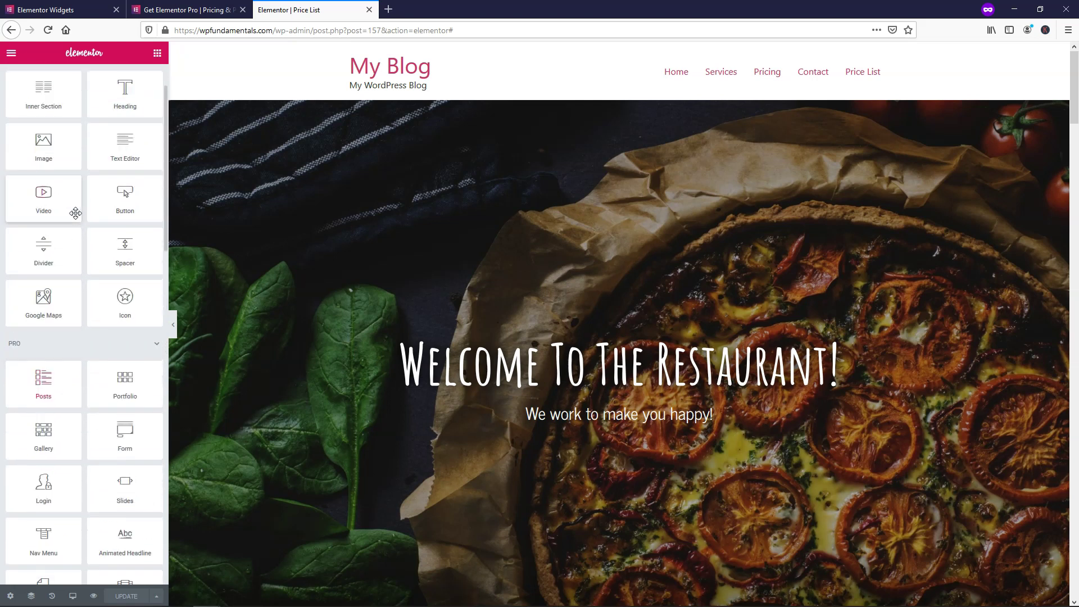
pyautogui.scroll(-6, 73, 214)
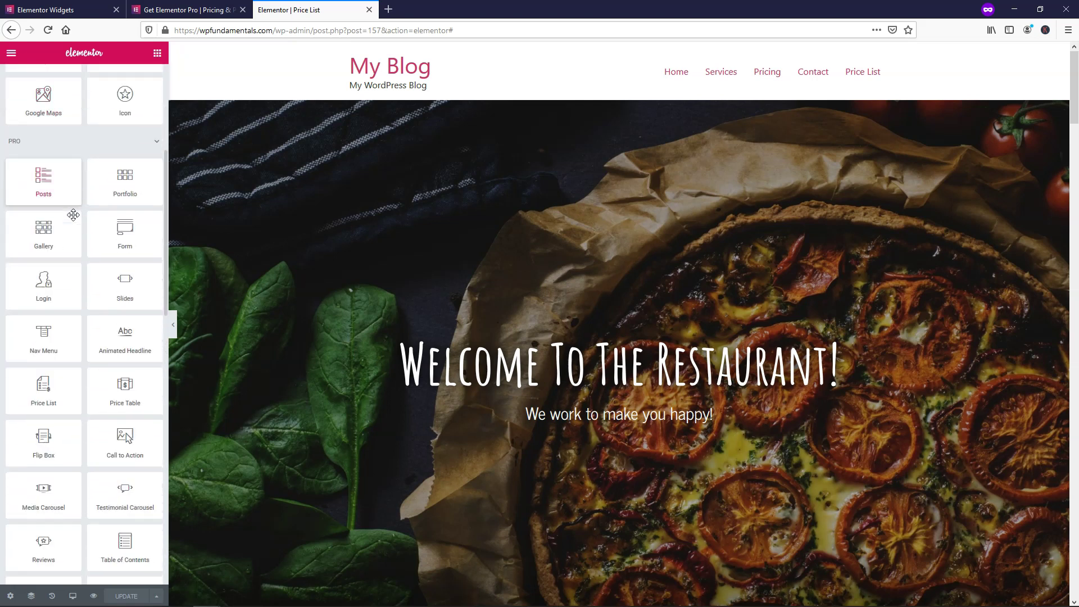
pyautogui.scroll(-4, 78, 275)
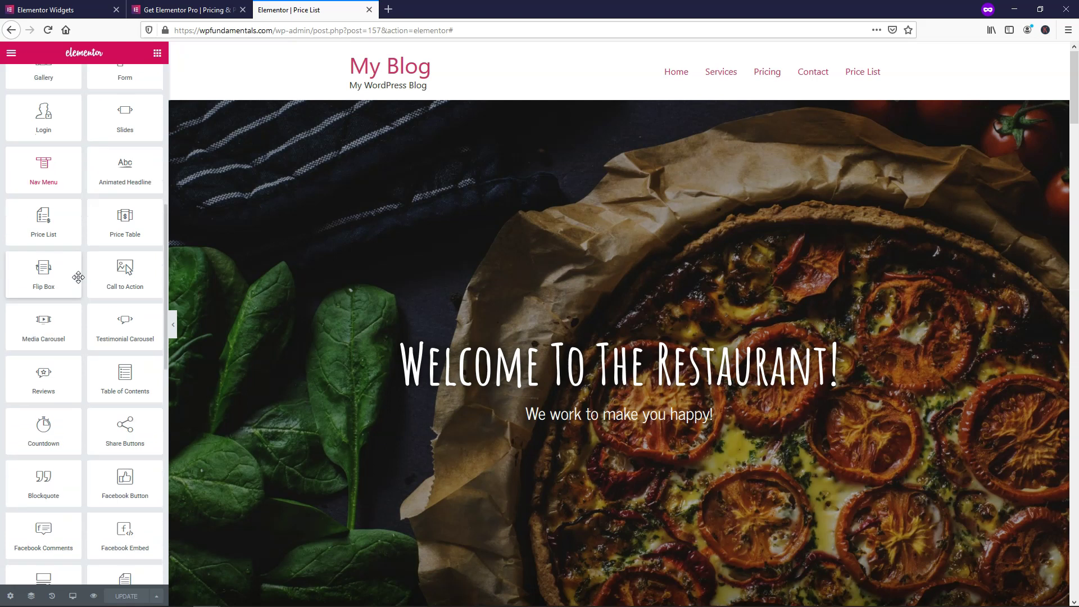
pyautogui.scroll(-6, 78, 276)
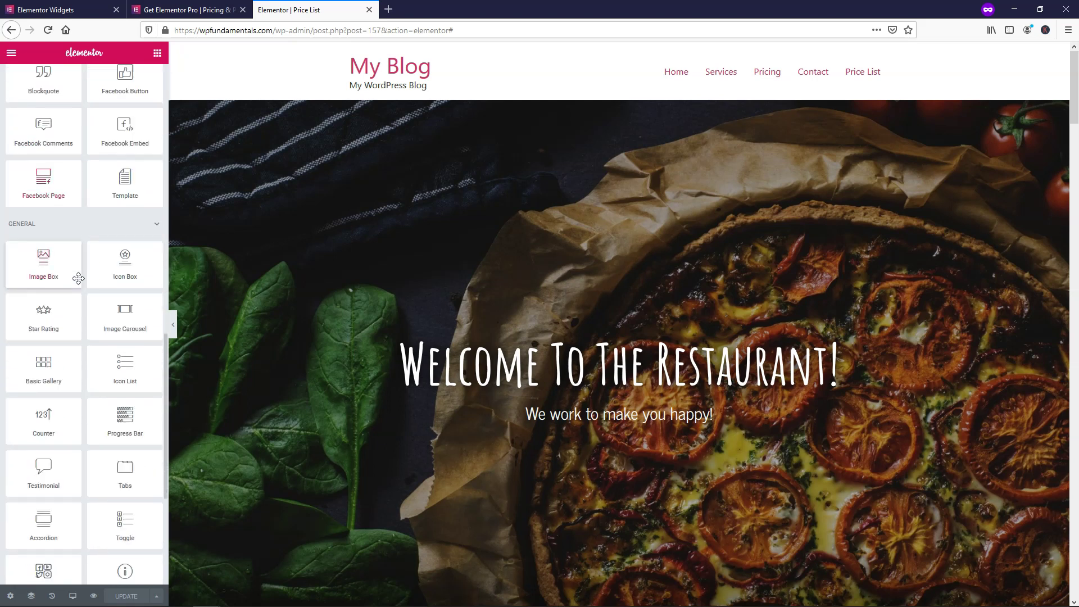
pyautogui.scroll(-4, 107, 238)
pyautogui.scroll(-8, 629, 305)
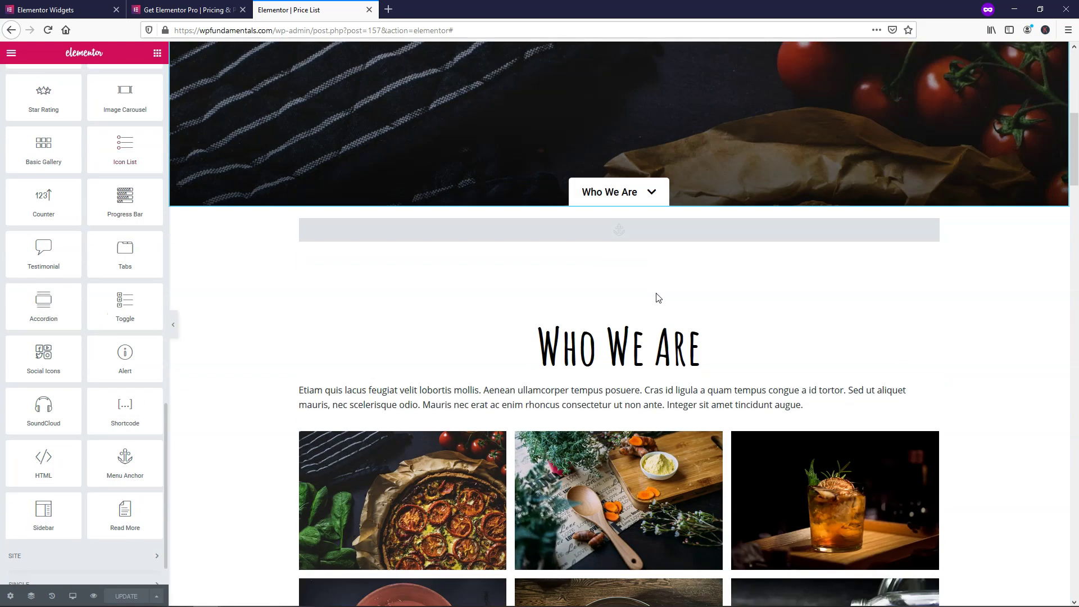
pyautogui.scroll(-5, 658, 298)
pyautogui.scroll(12, 612, 450)
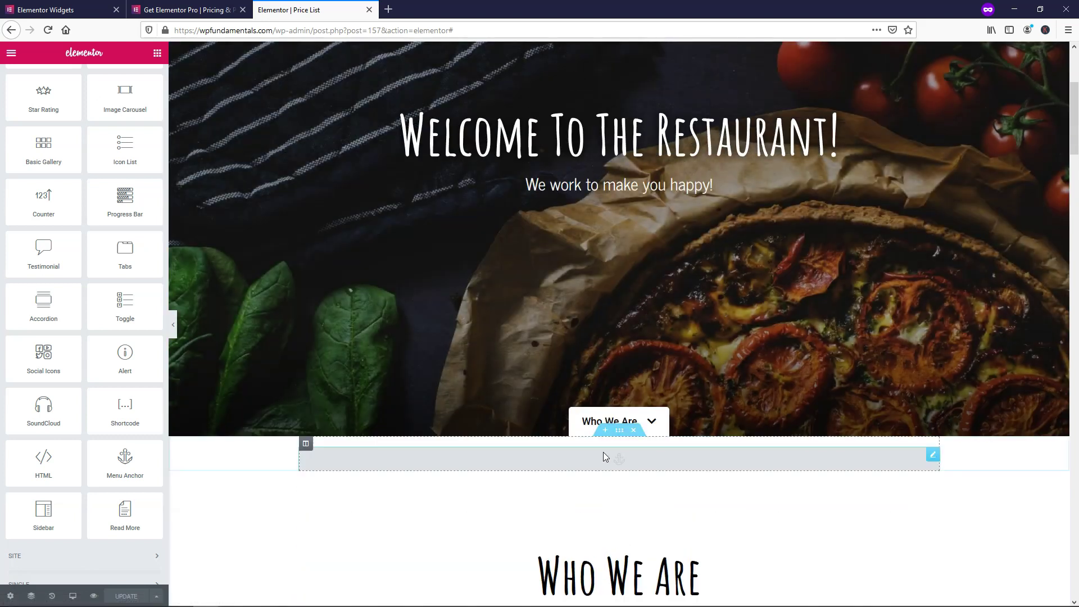
# Insert a new single-column section below the hero banner.
pyautogui.click(605, 466)
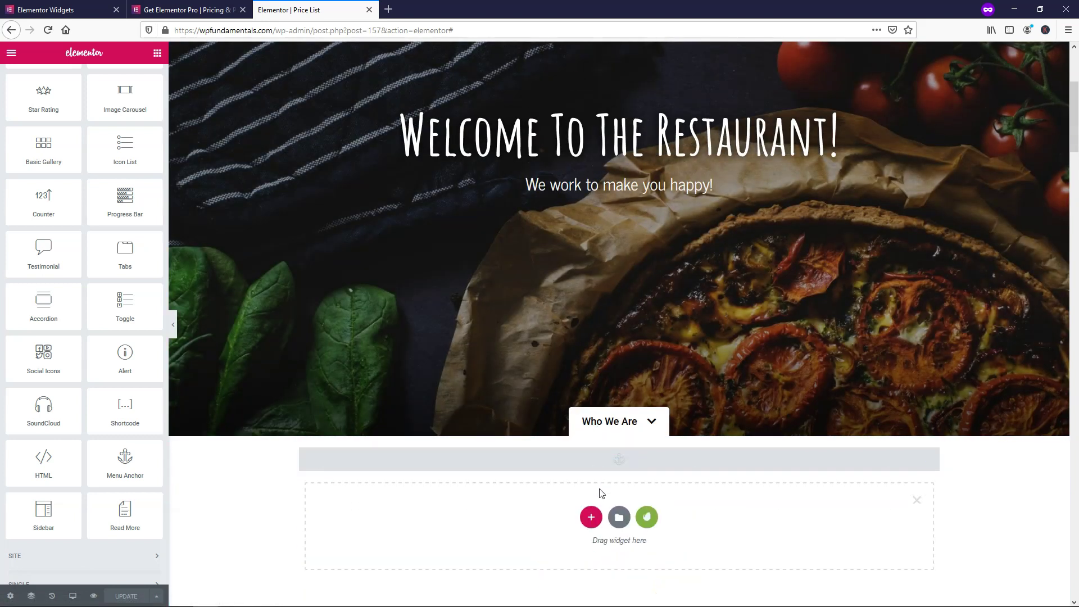
pyautogui.click(590, 517)
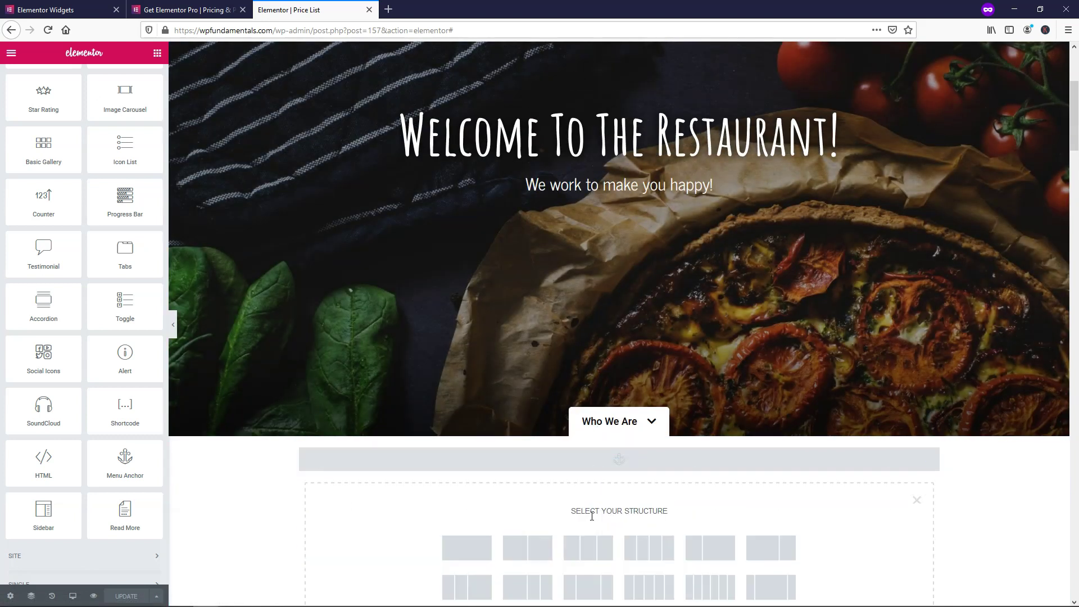
pyautogui.click(472, 555)
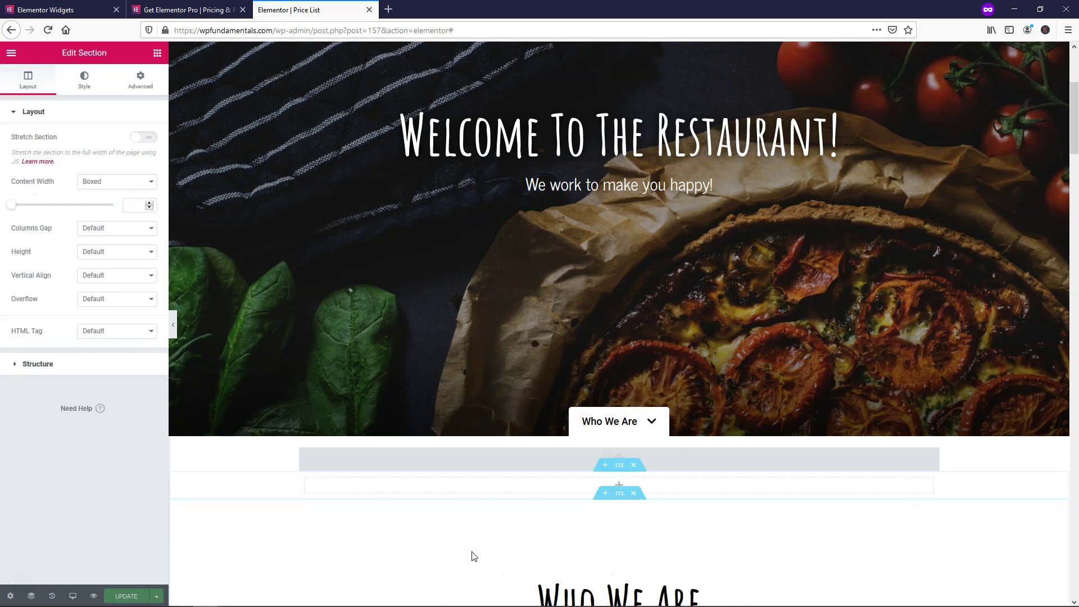
# Drag a Price Table widget from the PRO widgets into the new column.
pyautogui.click(621, 487)
pyautogui.scroll(-2, 82, 344)
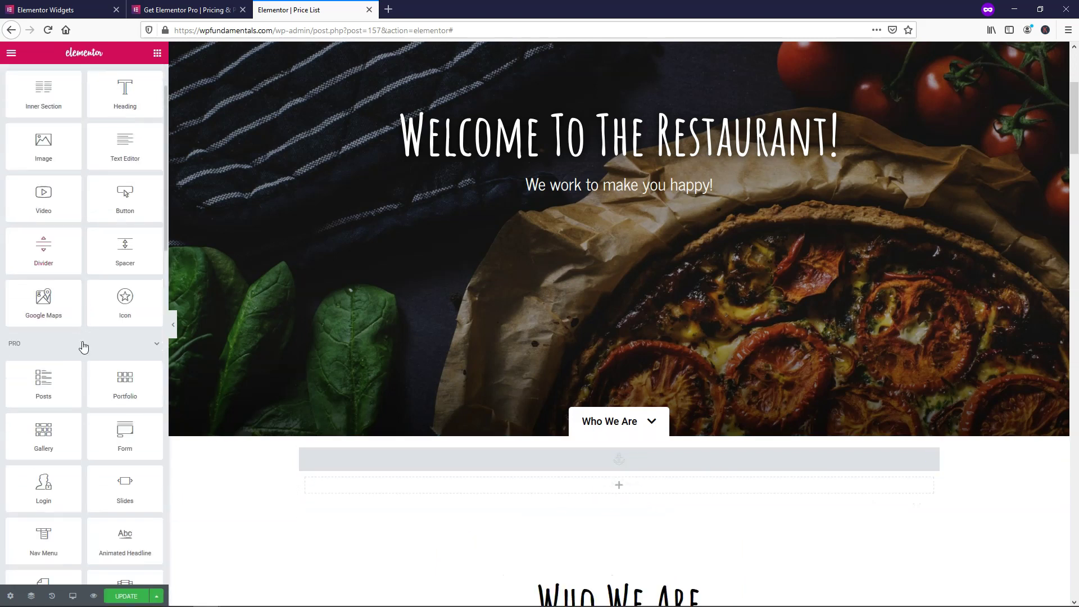
pyautogui.scroll(-1, 101, 453)
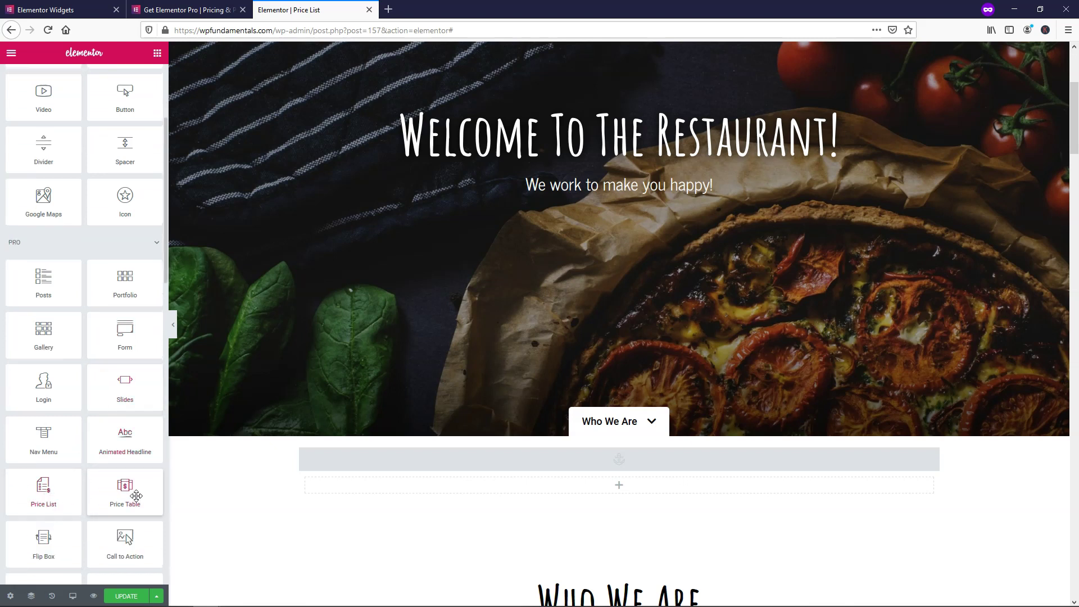
pyautogui.moveTo(132, 496); pyautogui.dragTo(639, 491)
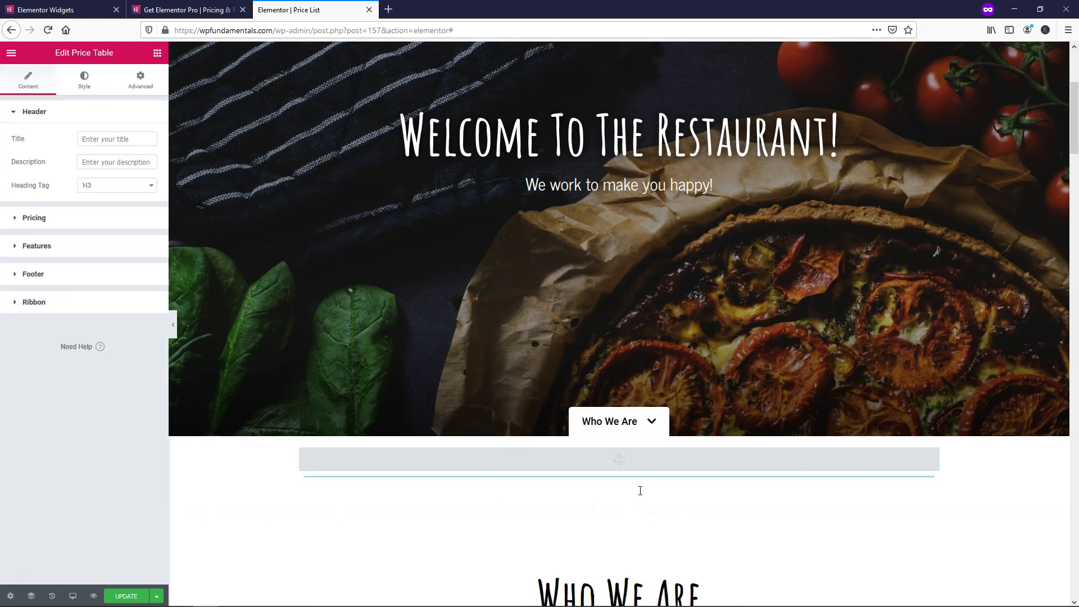
# Duplicate the price table's column twice for three side-by-side $39.99 Monthly tables.
pyautogui.scroll(-5, 684, 451)
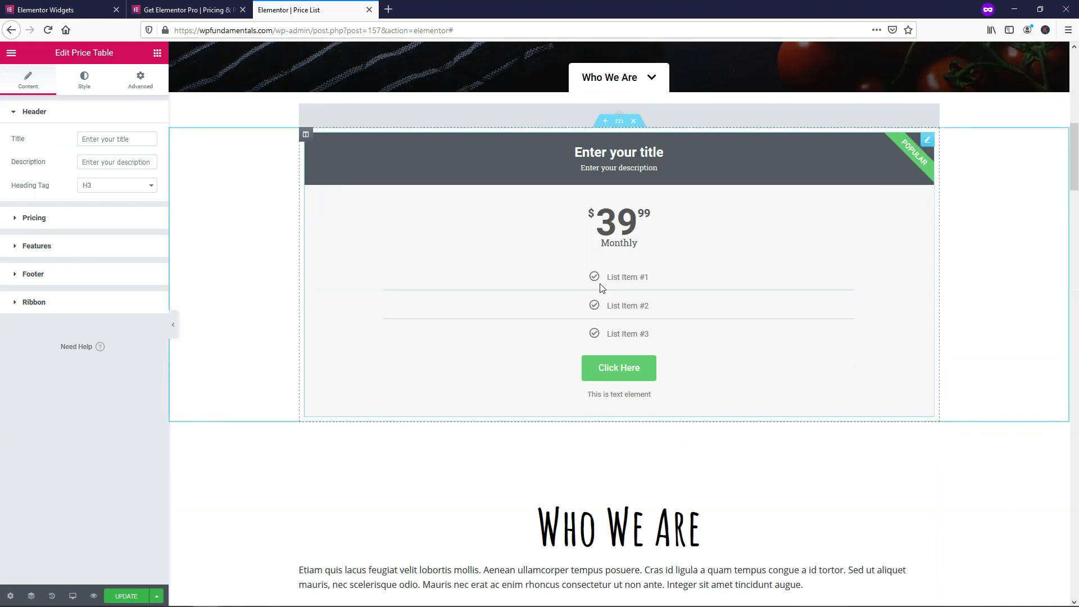
pyautogui.rightClick(308, 138)
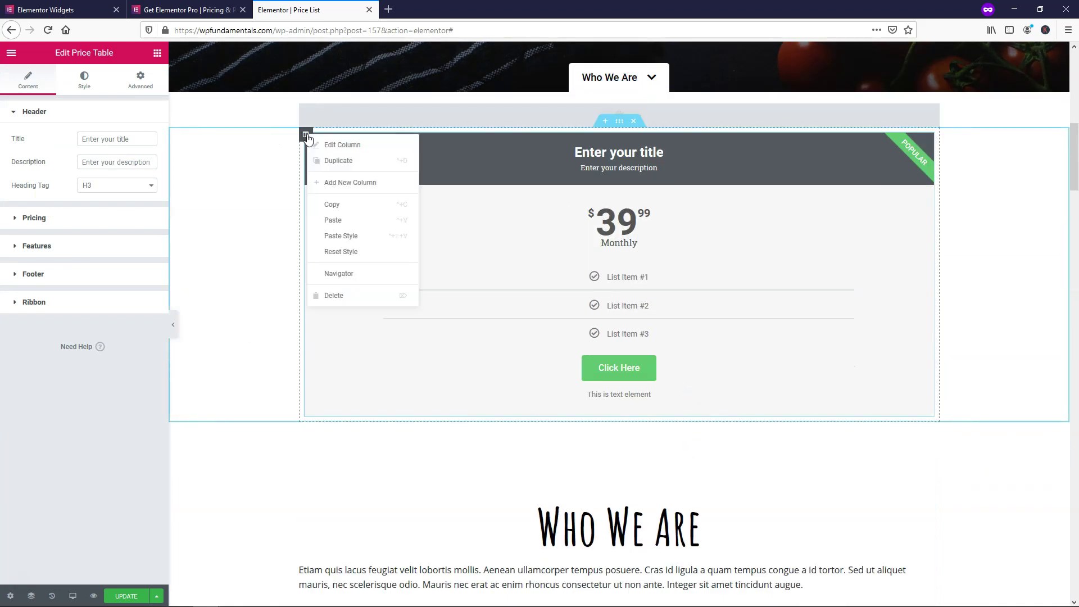
pyautogui.click(351, 164)
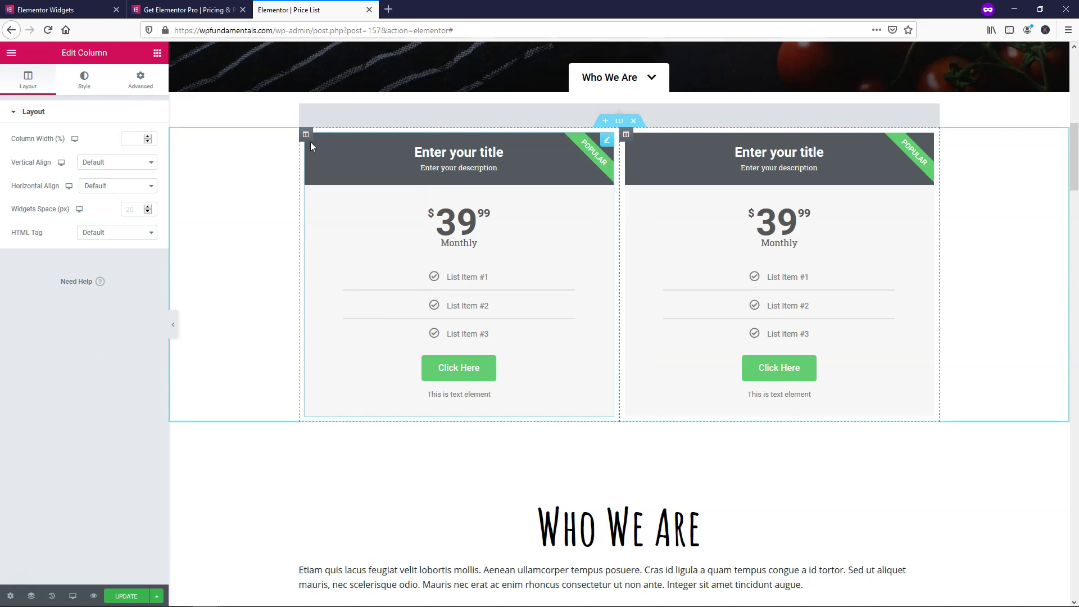
pyautogui.rightClick(307, 138)
pyautogui.click(338, 164)
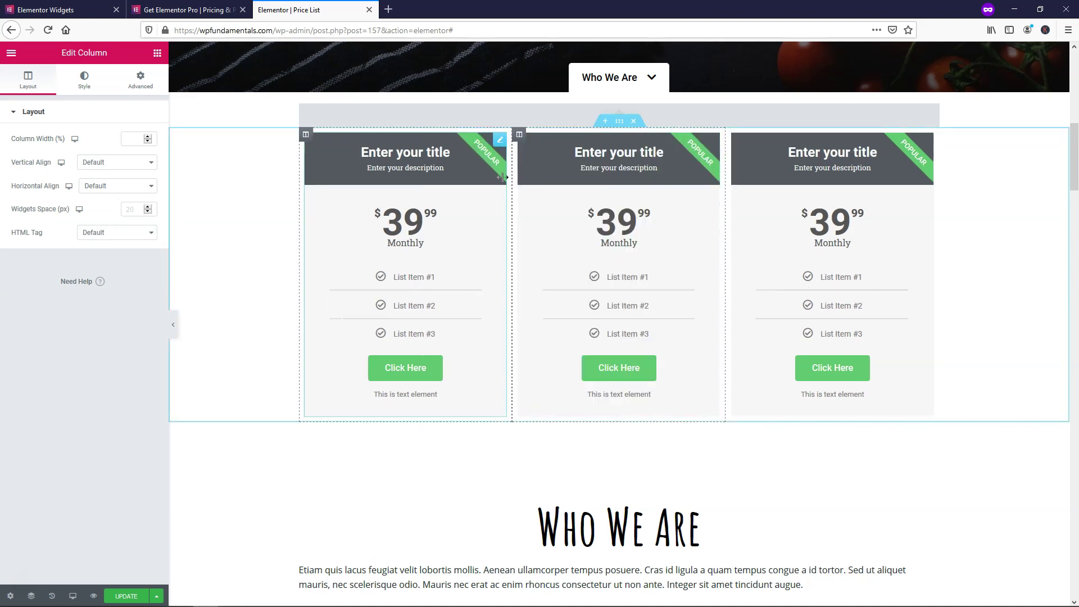
# Select the first price table and show its header, title and subtitle Style settings.
pyautogui.click(470, 166)
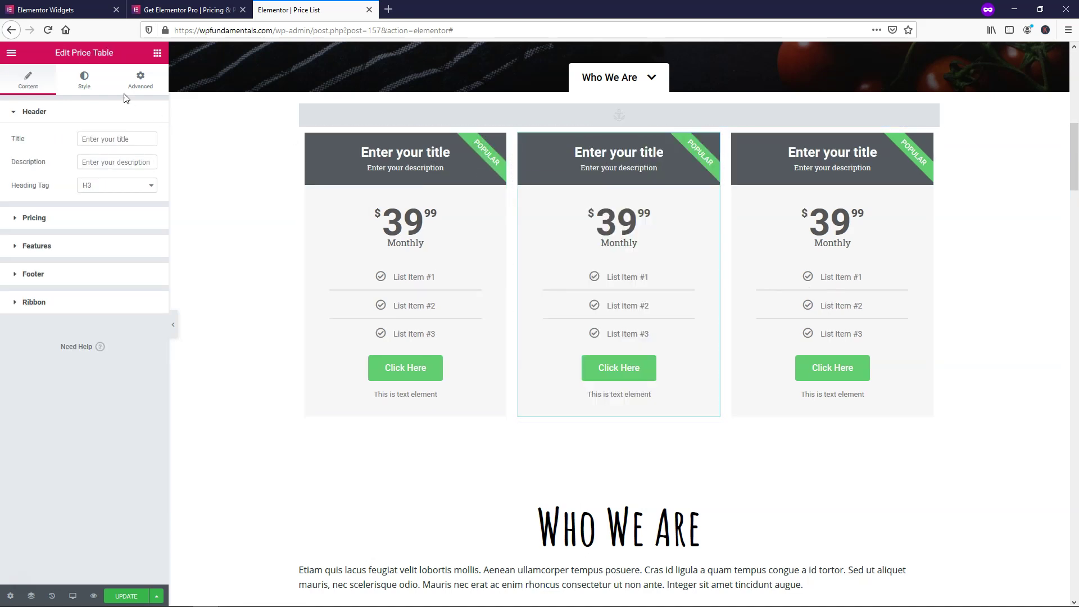
pyautogui.click(93, 87)
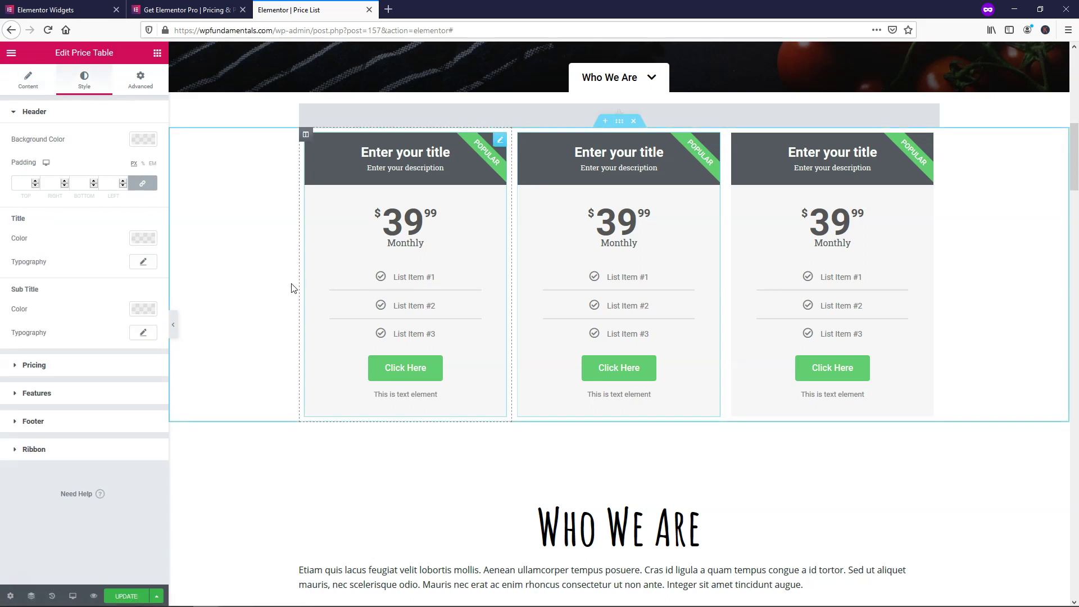